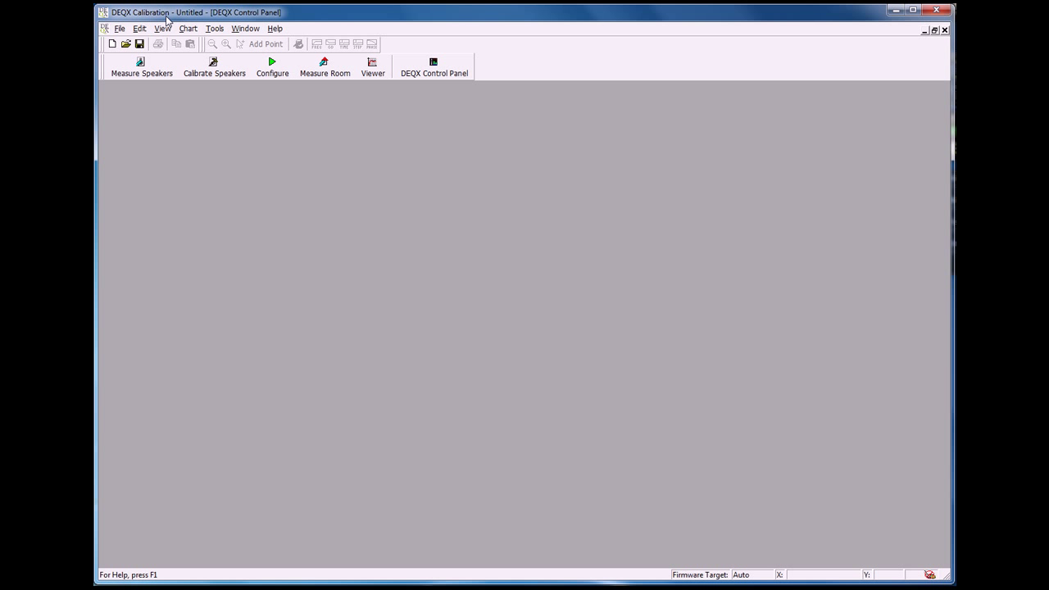
Step: Start a new speaker configuration and name it 'Test speaker 1'
{"action": "left_click", "coordinate": [269, 64]}
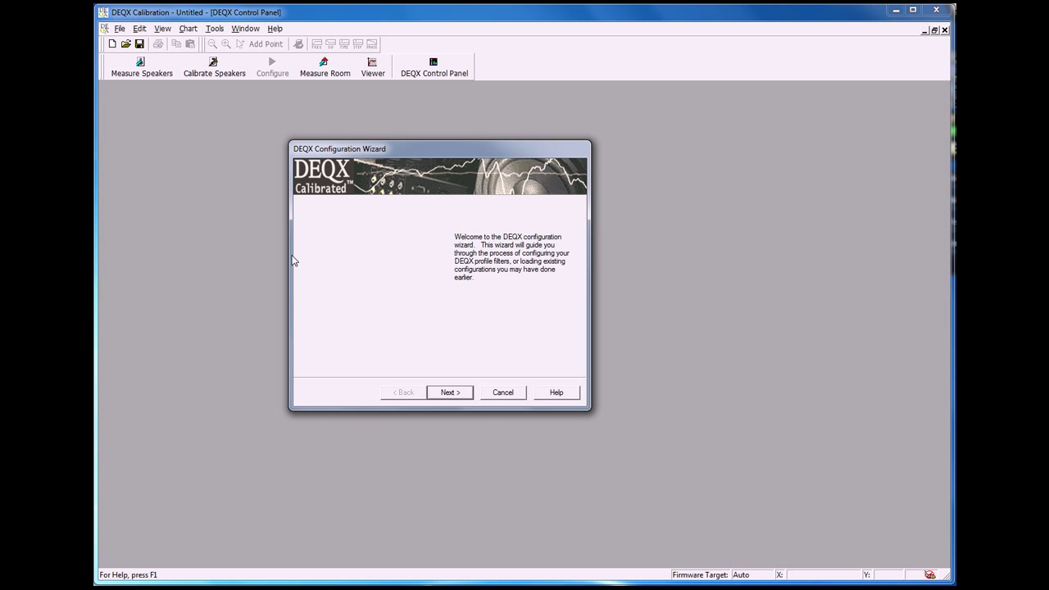
{"action": "left_click", "coordinate": [458, 392]}
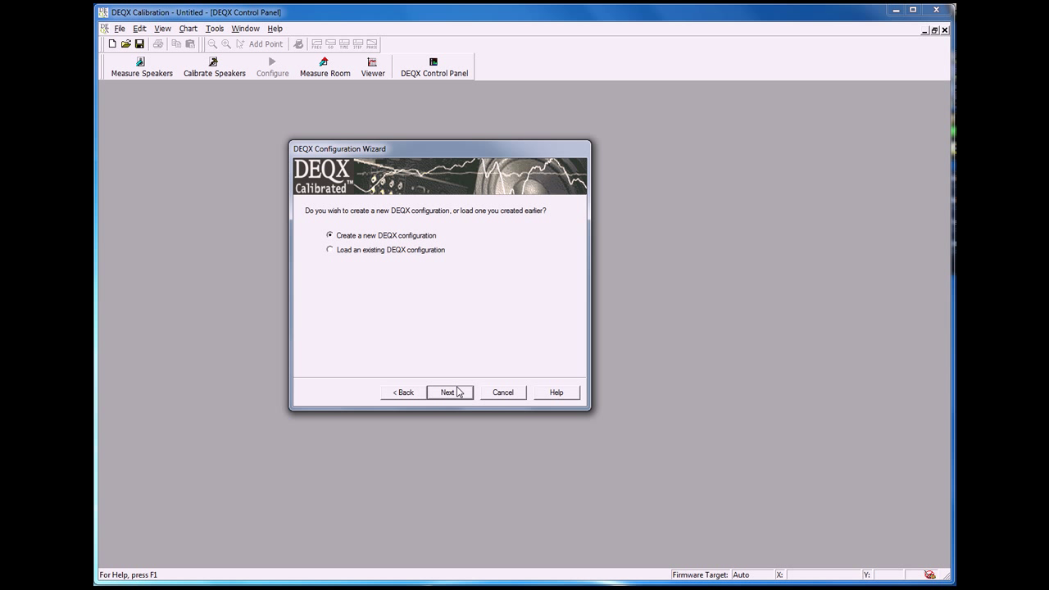
{"action": "left_click", "coordinate": [459, 392]}
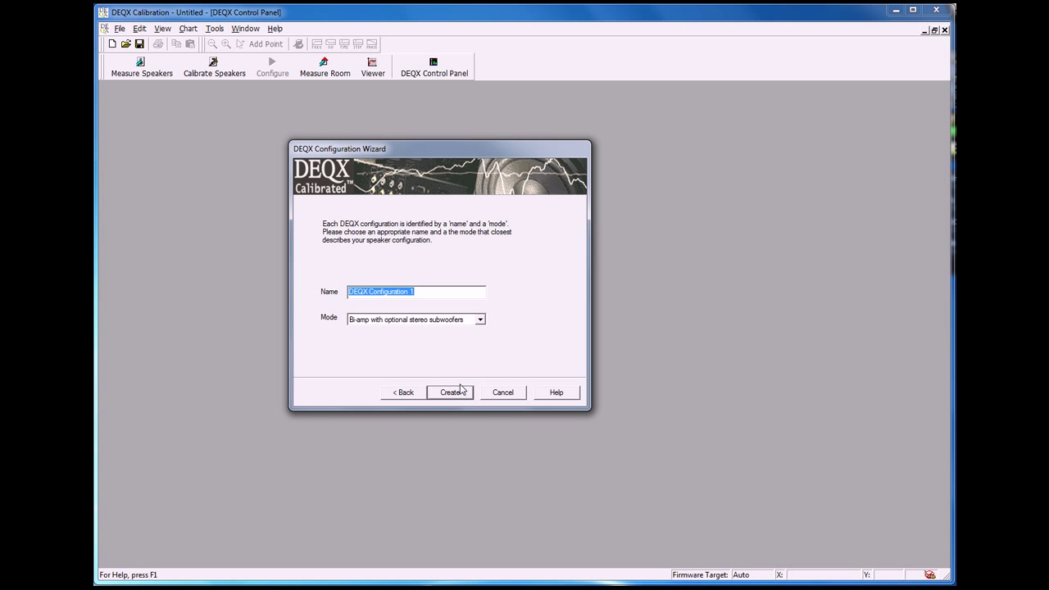
{"action": "type", "text": "Tesxt"}
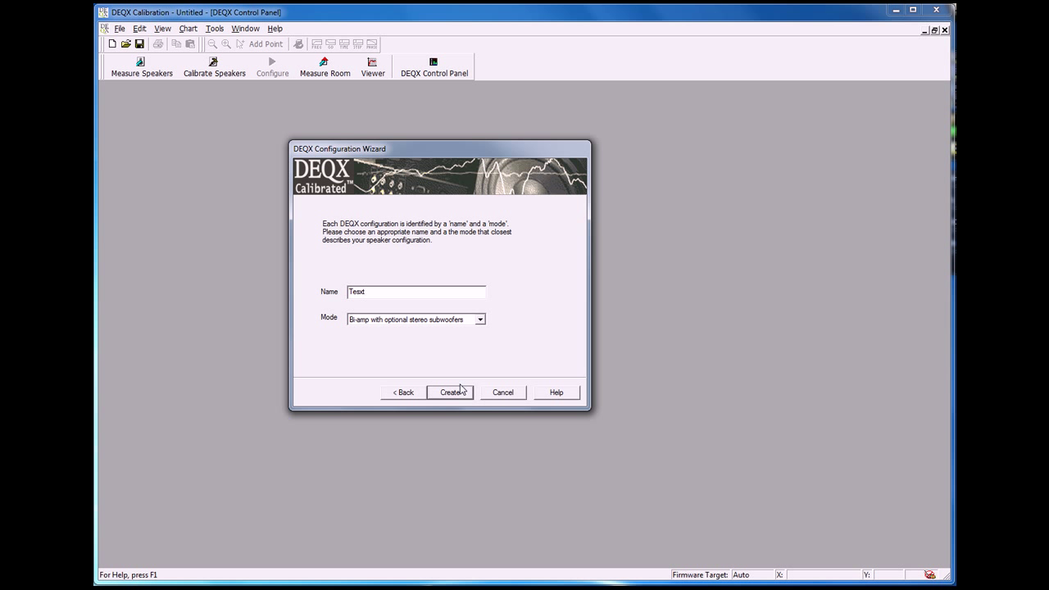
{"action": "key", "text": "BackSpace"}
{"action": "key", "text": "BackSpace"}
{"action": "type", "text": "t speaker 1"}
Step: Choose 'Bi-amp with optional mono subwoofer' mode, then create and finish the configuration
{"action": "left_click", "coordinate": [476, 320]}
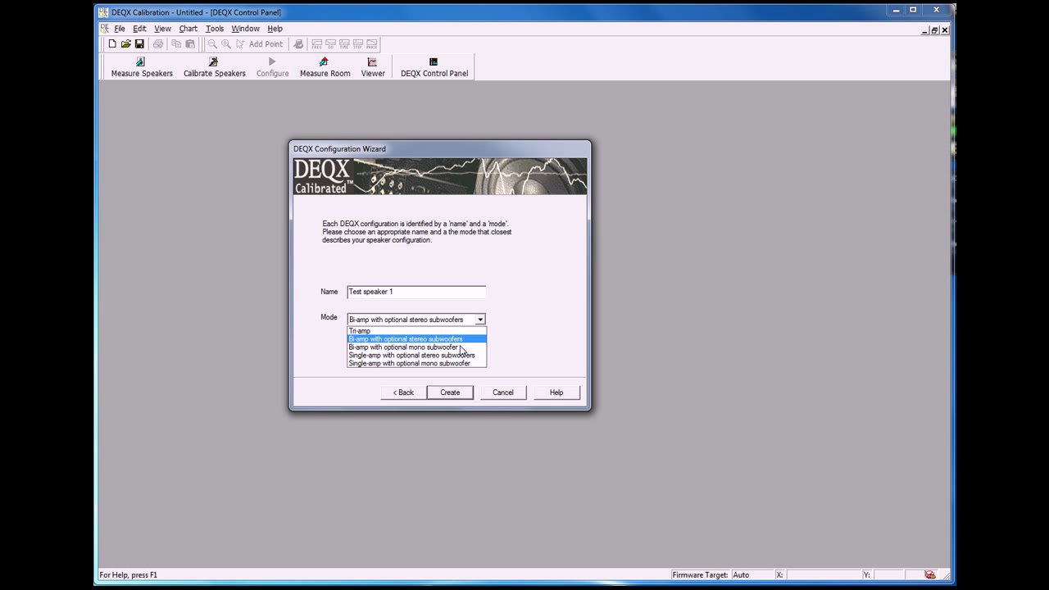
{"action": "left_click", "coordinate": [461, 349]}
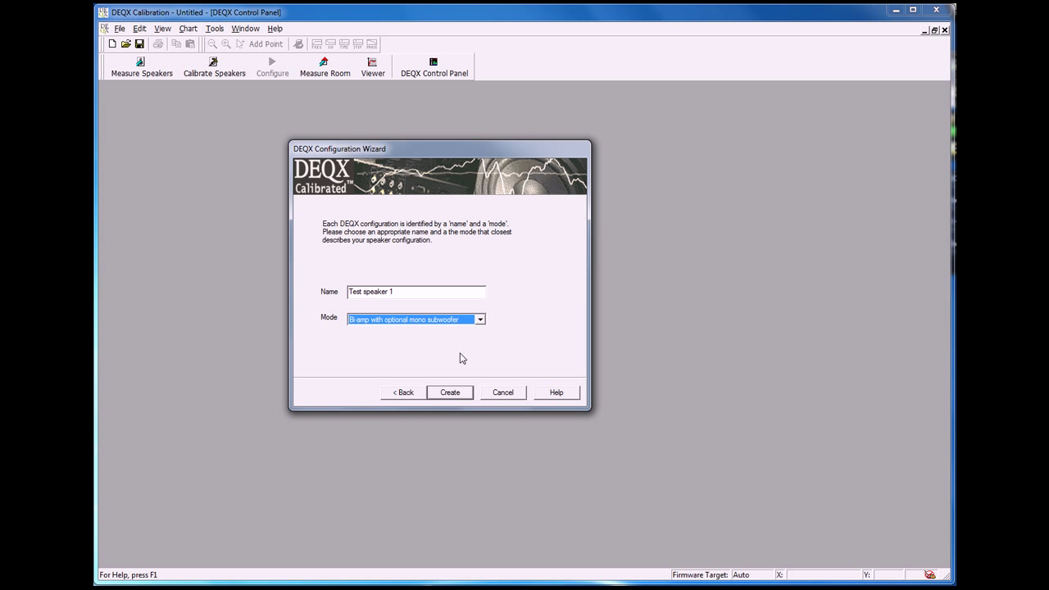
{"action": "left_click", "coordinate": [450, 392]}
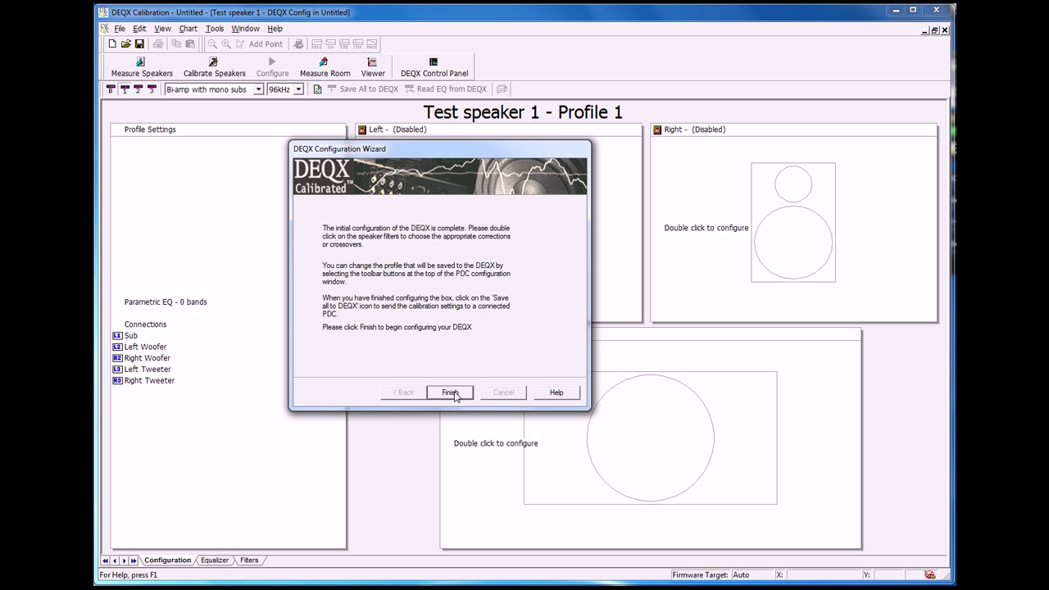
{"action": "left_click", "coordinate": [452, 392]}
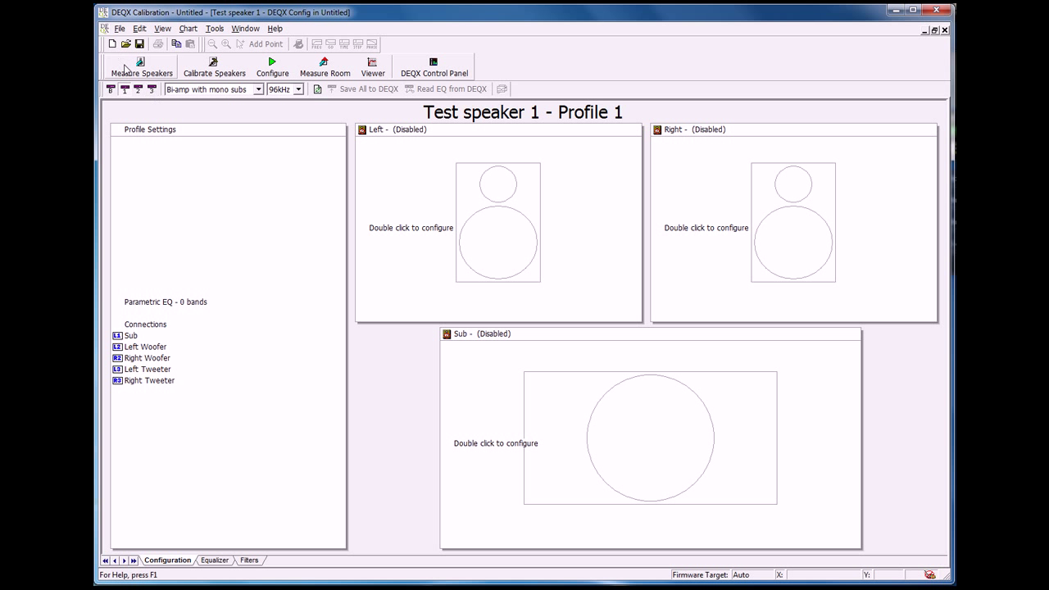
Step: Switch the Left speaker's main filter to 'Use a crossover filter for this loudspeaker only'
{"action": "double_click", "coordinate": [405, 189]}
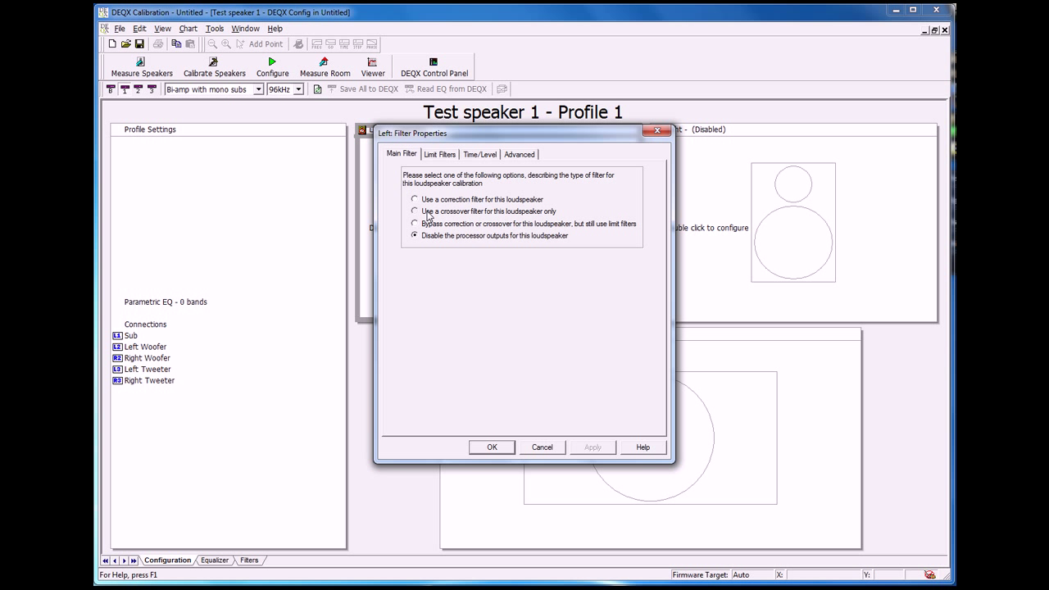
{"action": "left_click", "coordinate": [428, 211]}
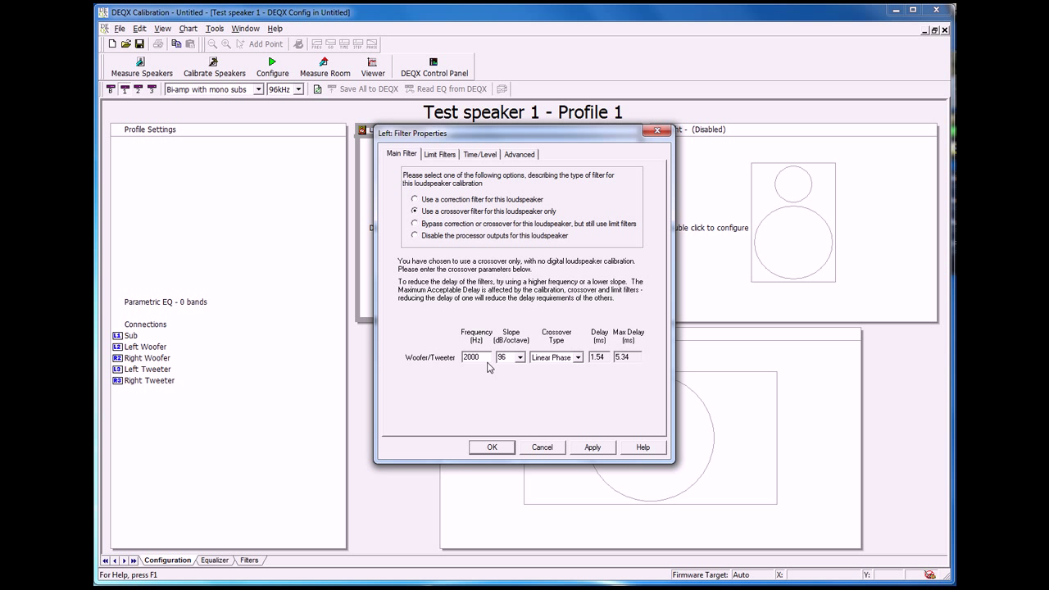
Step: Apply a 2500 Hz, Linear Phase, 48 dB/octave crossover to the Left speaker
{"action": "key", "text": "BackSpace"}
{"action": "key", "text": "BackSpace"}
{"action": "key", "text": "BackSpace"}
{"action": "type", "text": "500"}
{"action": "left_click", "coordinate": [554, 359]}
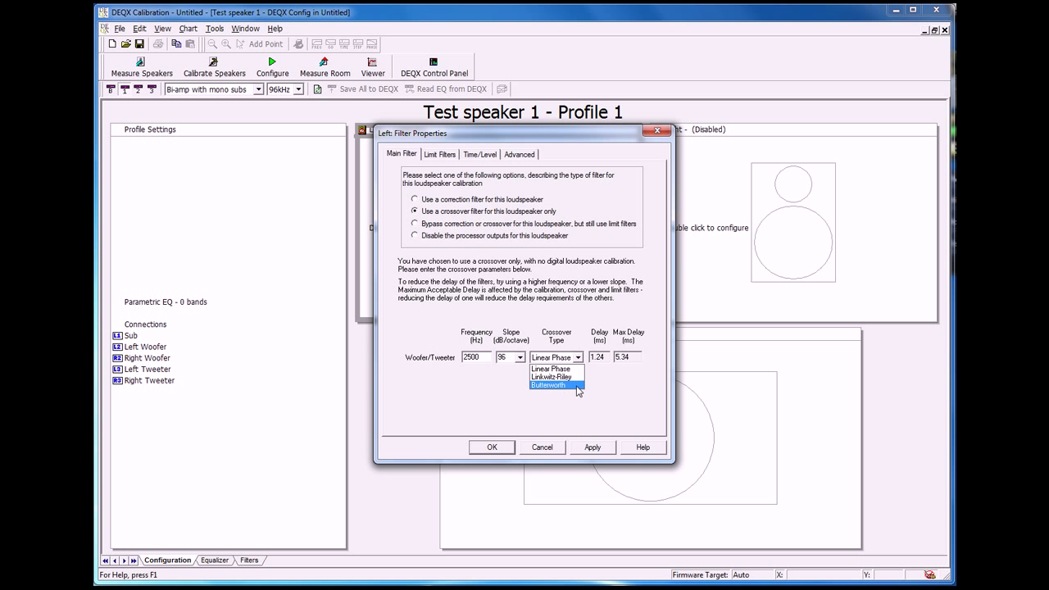
{"action": "left_click", "coordinate": [575, 370]}
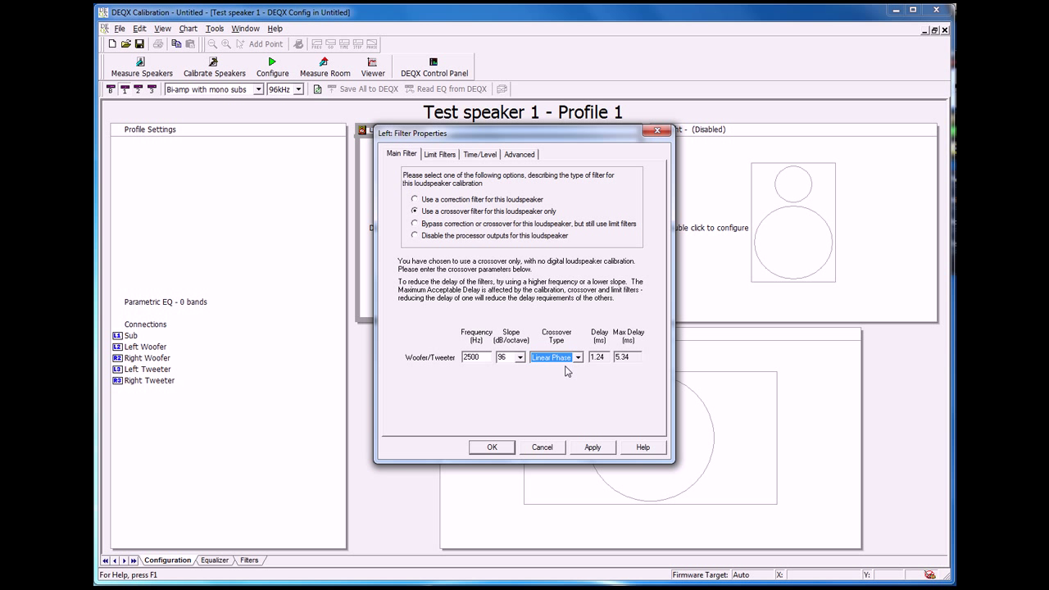
{"action": "left_click", "coordinate": [519, 358]}
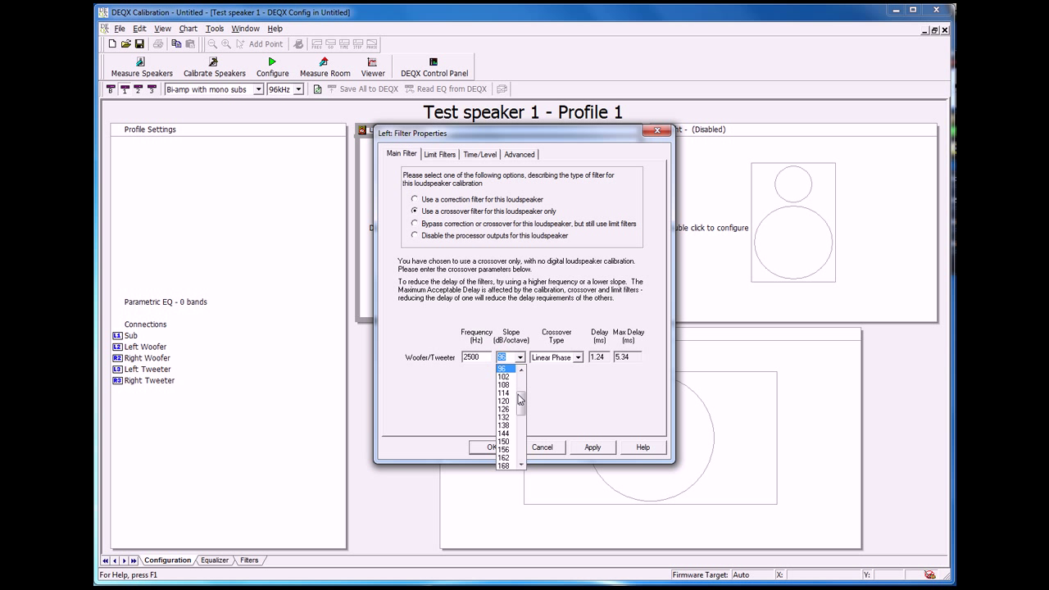
{"action": "mouse_move", "coordinate": [522, 401]}
{"action": "left_mouse_down"}
{"action": "mouse_move", "coordinate": [522, 374]}
{"action": "mouse_move", "coordinate": [509, 471]}
{"action": "mouse_move", "coordinate": [525, 382]}
{"action": "left_mouse_up"}
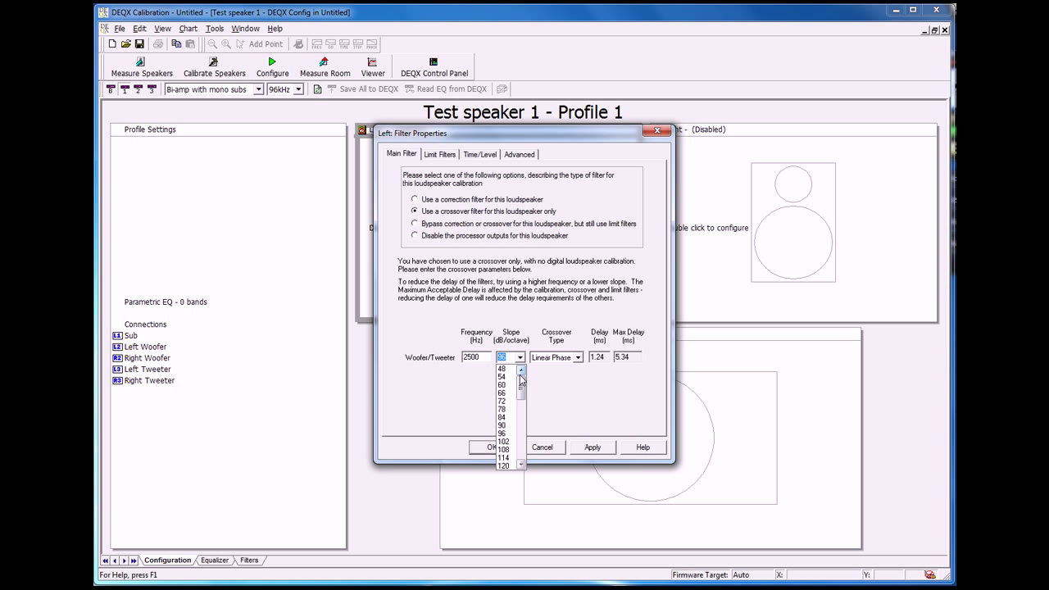
{"action": "left_click", "coordinate": [505, 370]}
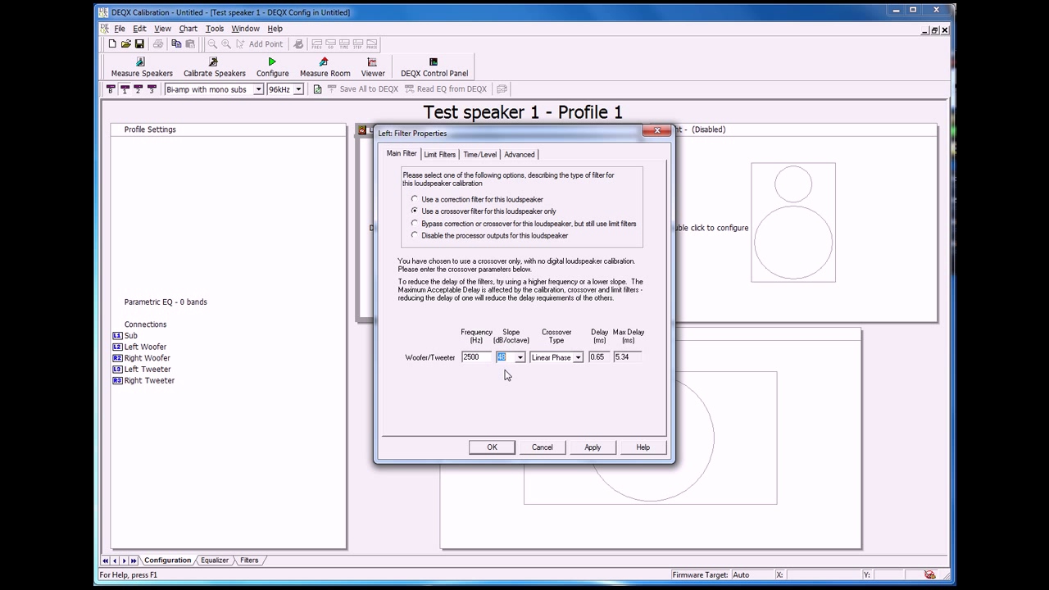
{"action": "left_click", "coordinate": [492, 447]}
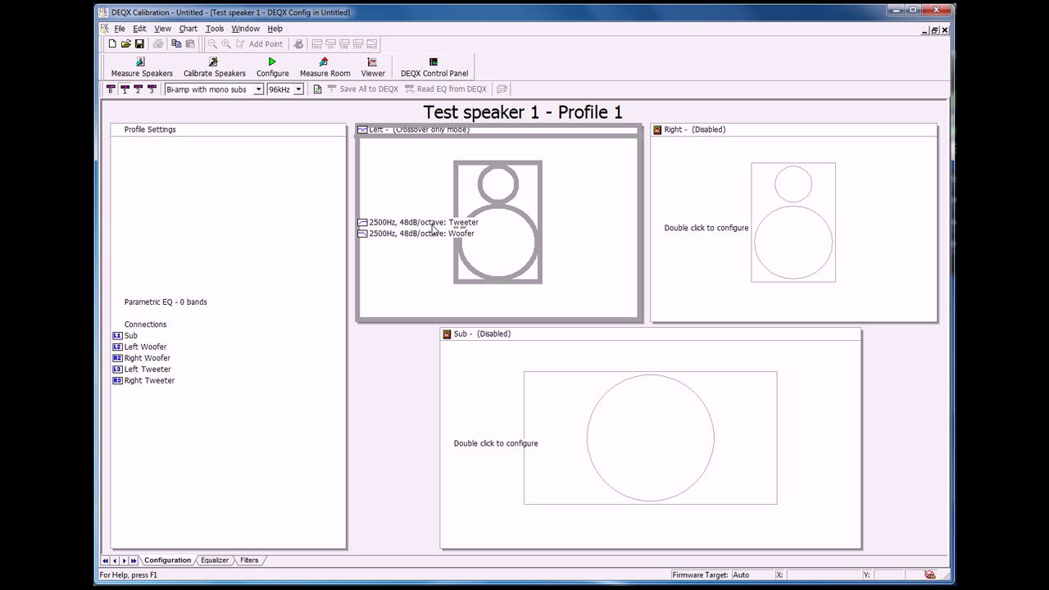
Step: Set the Right speaker's main filter to crossover filter only
{"action": "double_click", "coordinate": [693, 257]}
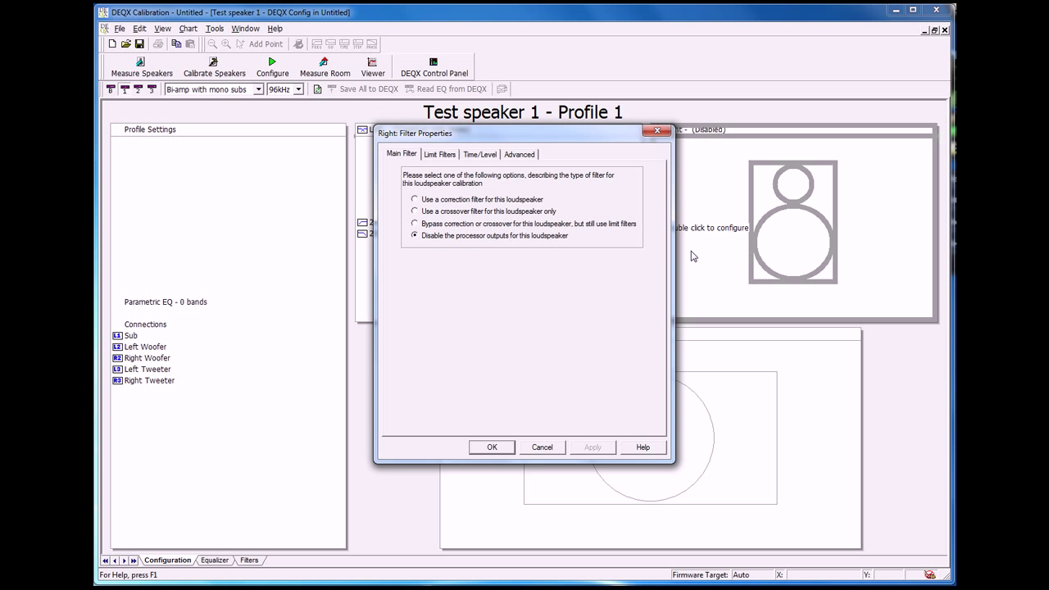
{"action": "left_click_drag", "start_coordinate": [469, 132], "coordinate": [424, 175]}
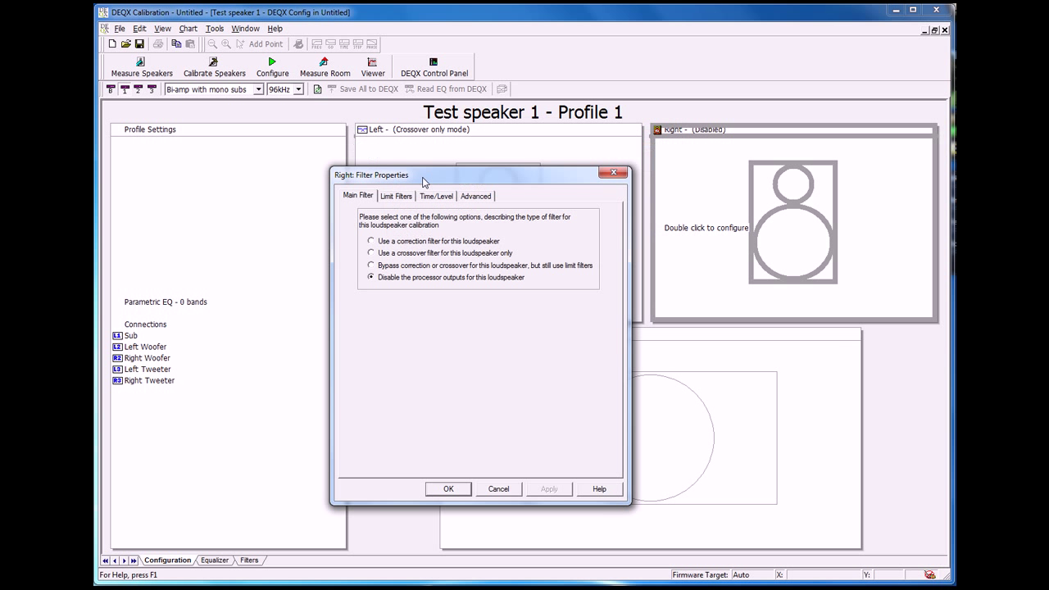
{"action": "left_click", "coordinate": [378, 255]}
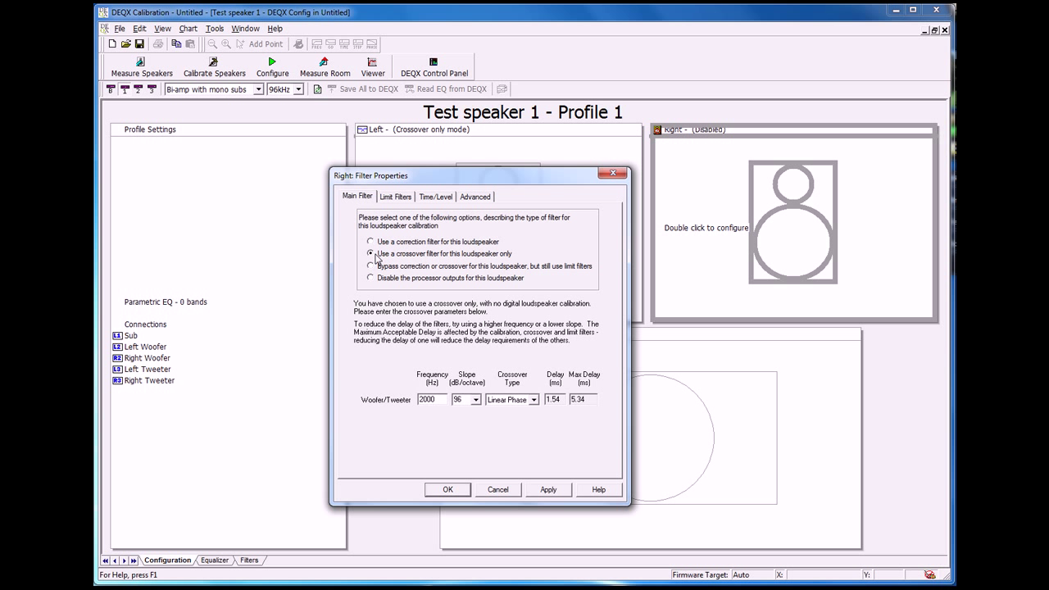
Step: Apply a 2500 Hz, 48 dB/octave crossover to the Right speaker
{"action": "double_click", "coordinate": [427, 399]}
{"action": "type", "text": "2500"}
{"action": "key", "text": "Tab"}
{"action": "left_click", "coordinate": [475, 401]}
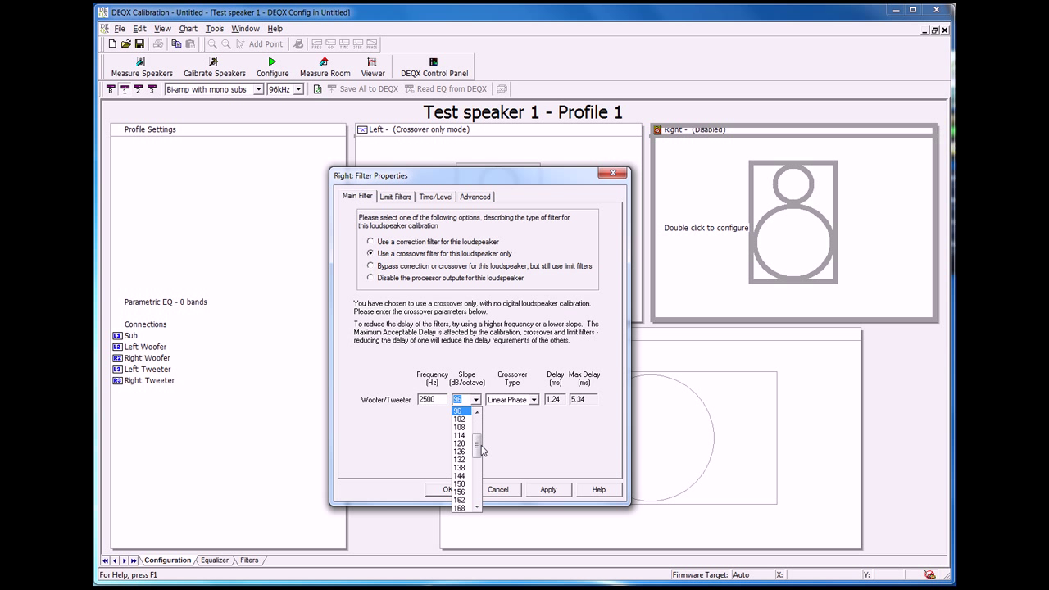
{"action": "scroll", "coordinate": [469, 435], "scroll_direction": "up", "scroll_amount": 3}
{"action": "left_click", "coordinate": [462, 412]}
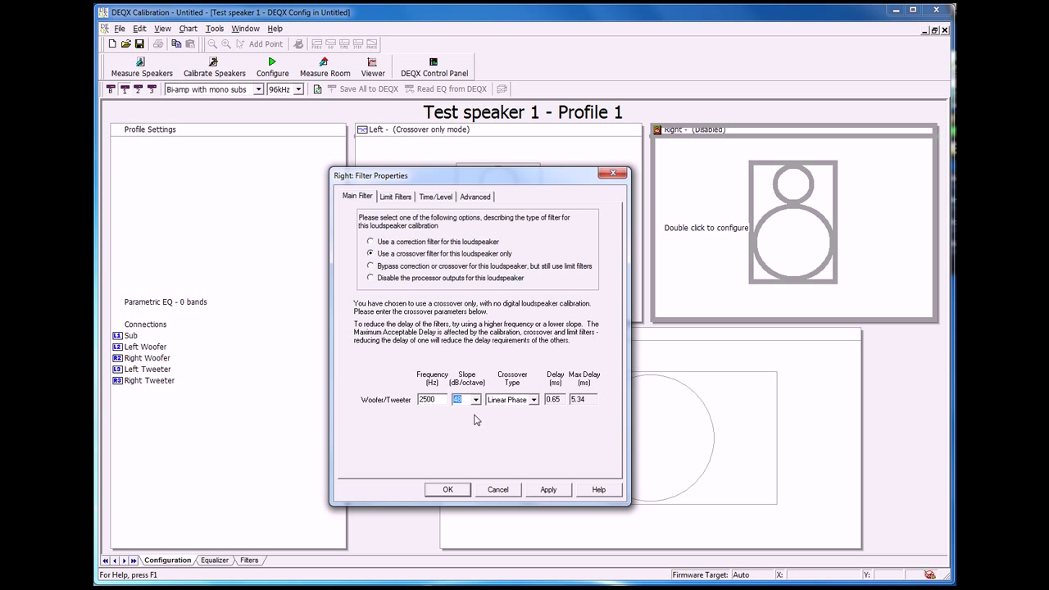
{"action": "left_click", "coordinate": [456, 492]}
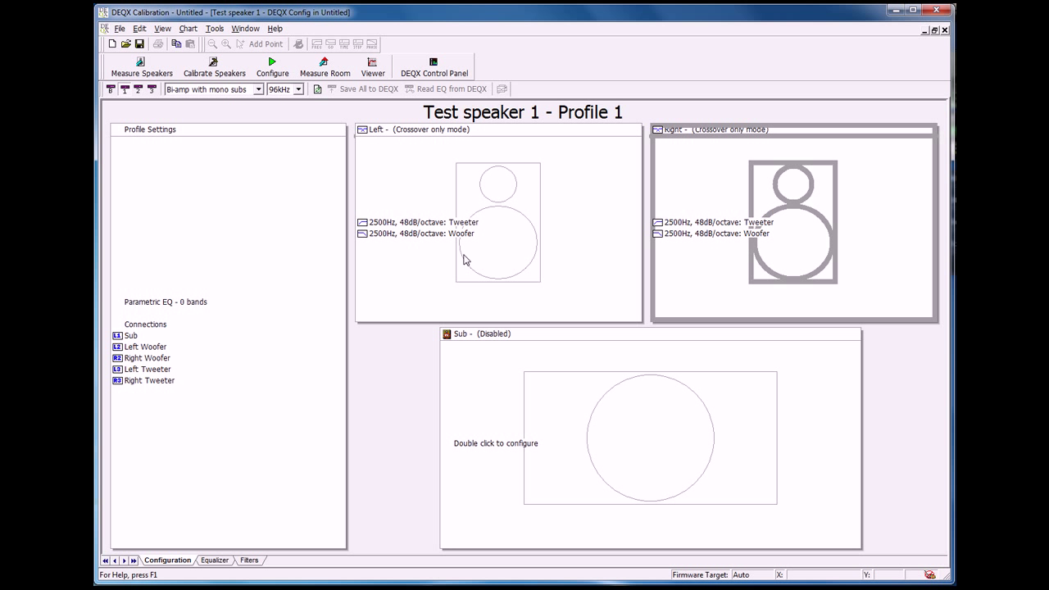
Step: Bypass correction on the Sub while keeping its limit filters
{"action": "double_click", "coordinate": [481, 362]}
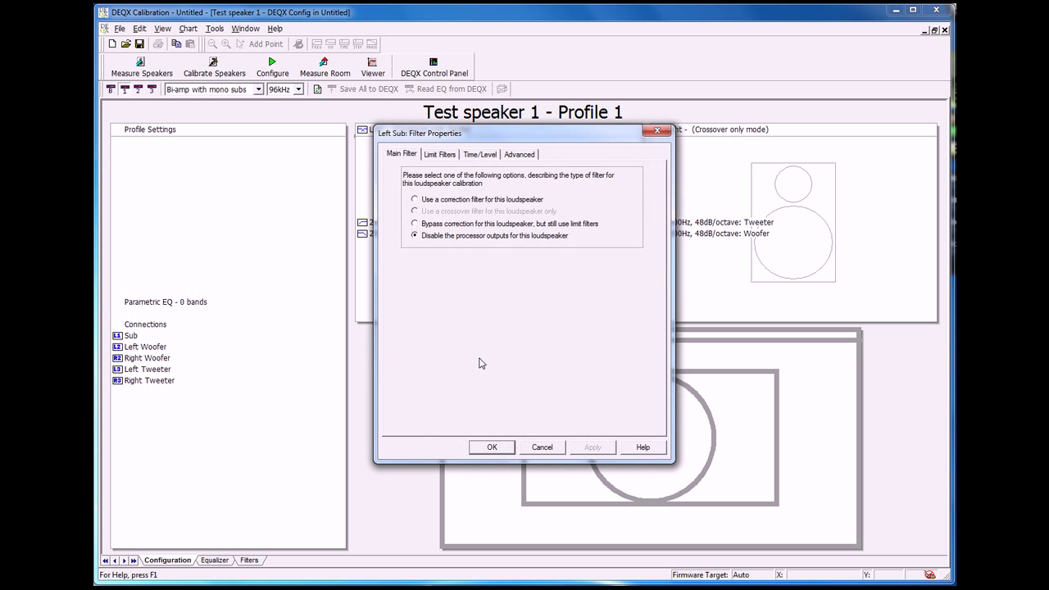
{"action": "left_click", "coordinate": [429, 225]}
{"action": "left_click", "coordinate": [441, 155]}
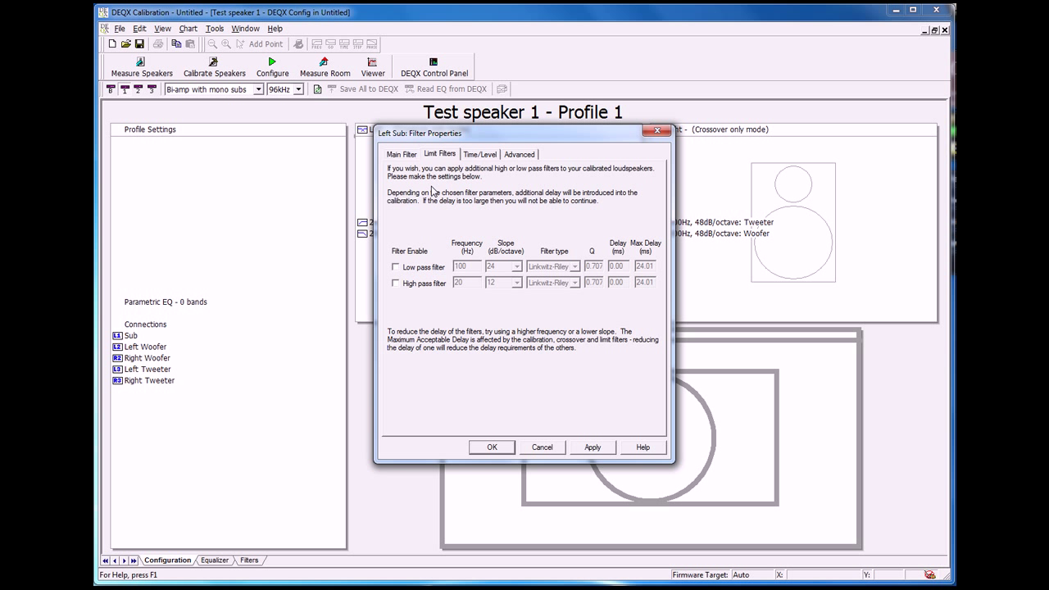
Step: Enable the Sub's low-pass limit filter at 80 Hz, Linkwitz-Riley, 24 dB/octave
{"action": "left_click", "coordinate": [421, 268]}
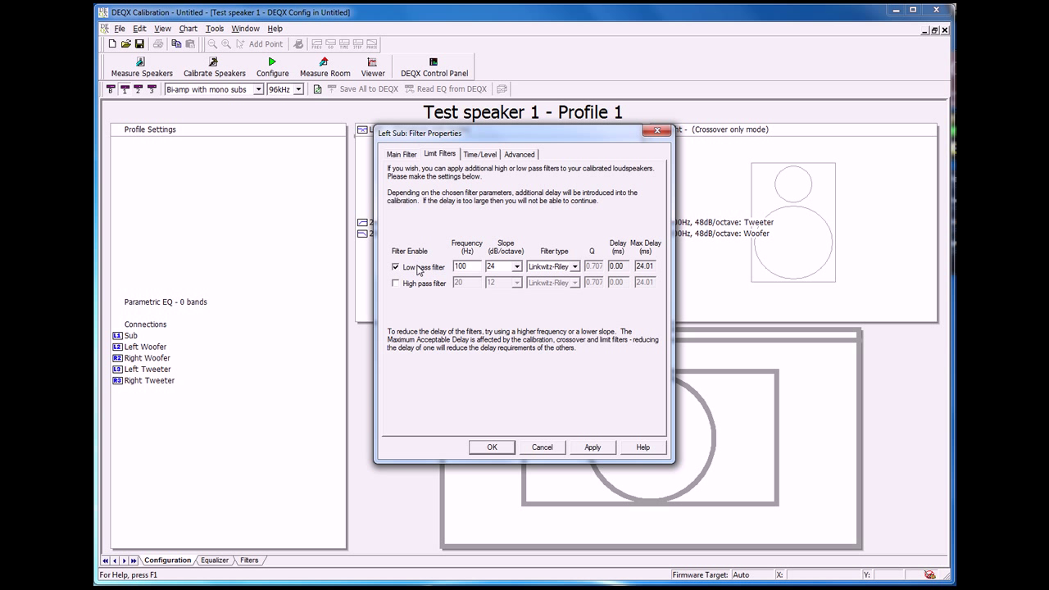
{"action": "left_click_drag", "start_coordinate": [465, 264], "coordinate": [450, 270]}
{"action": "type", "text": "80"}
{"action": "left_click", "coordinate": [551, 268]}
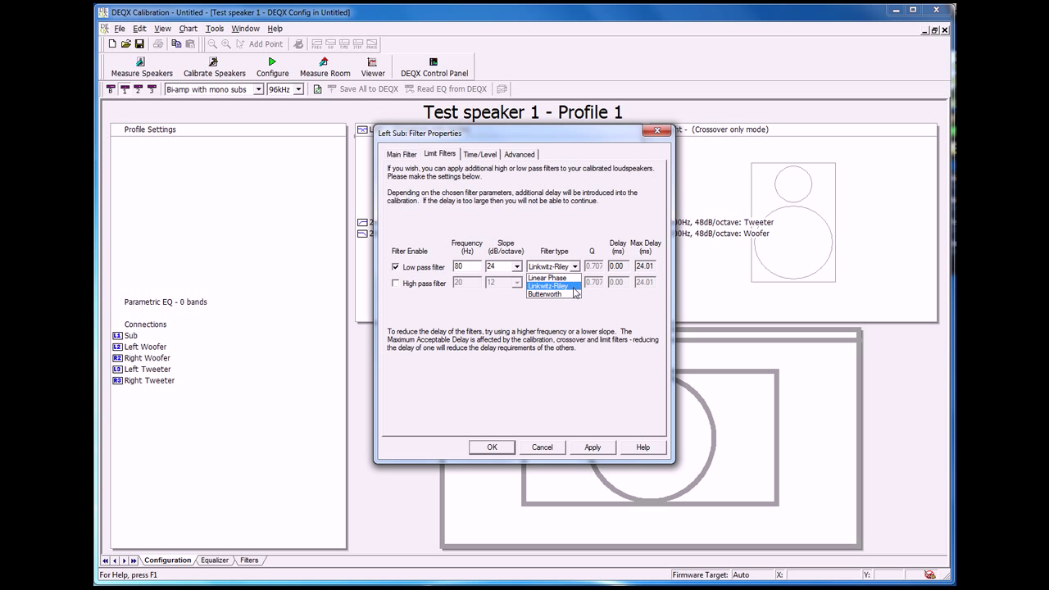
{"action": "left_click", "coordinate": [565, 285]}
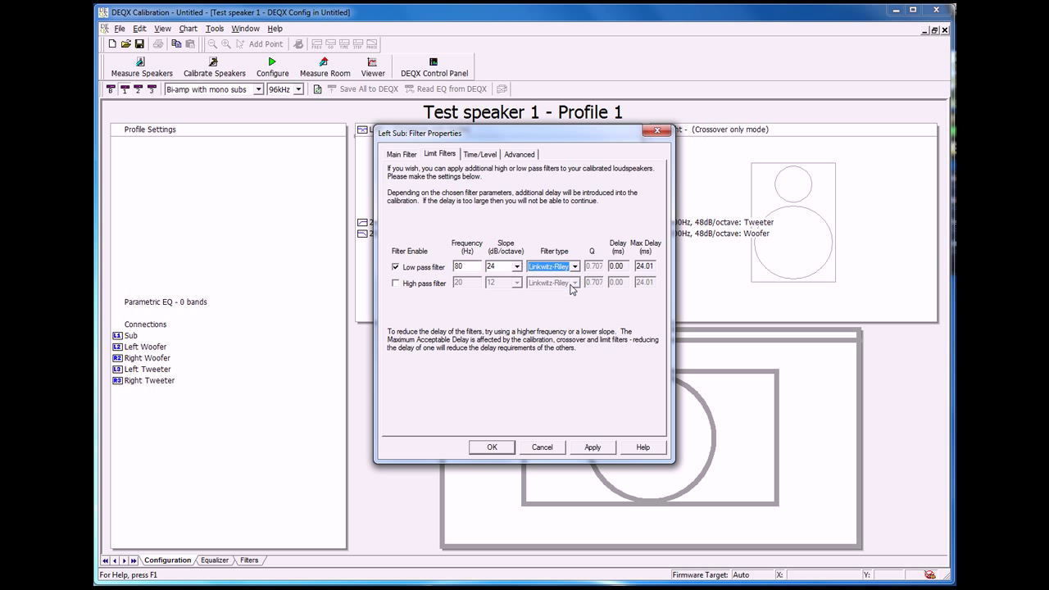
{"action": "left_click", "coordinate": [516, 267]}
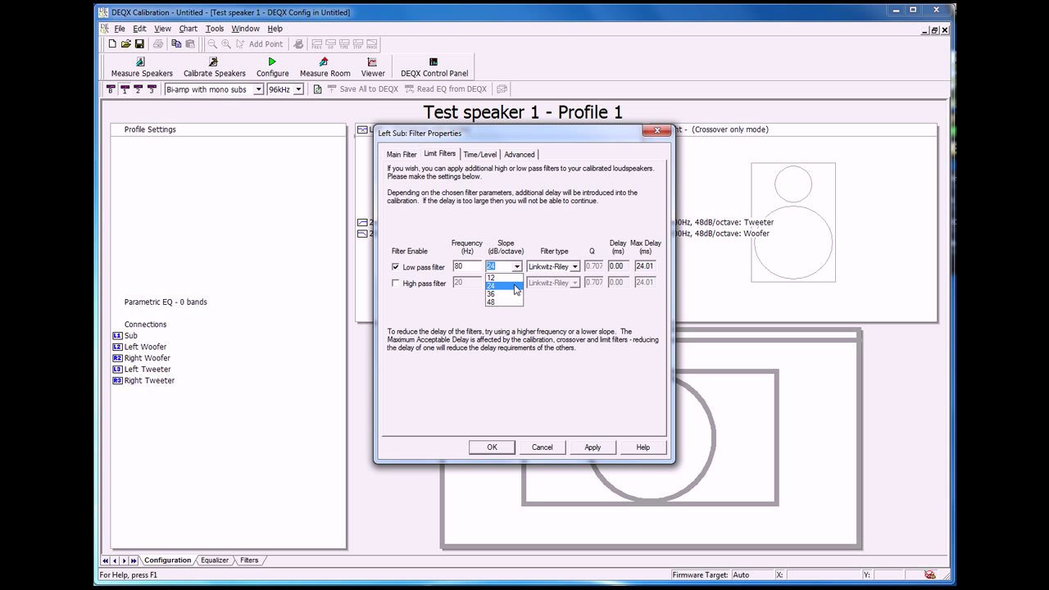
{"action": "left_click", "coordinate": [516, 286]}
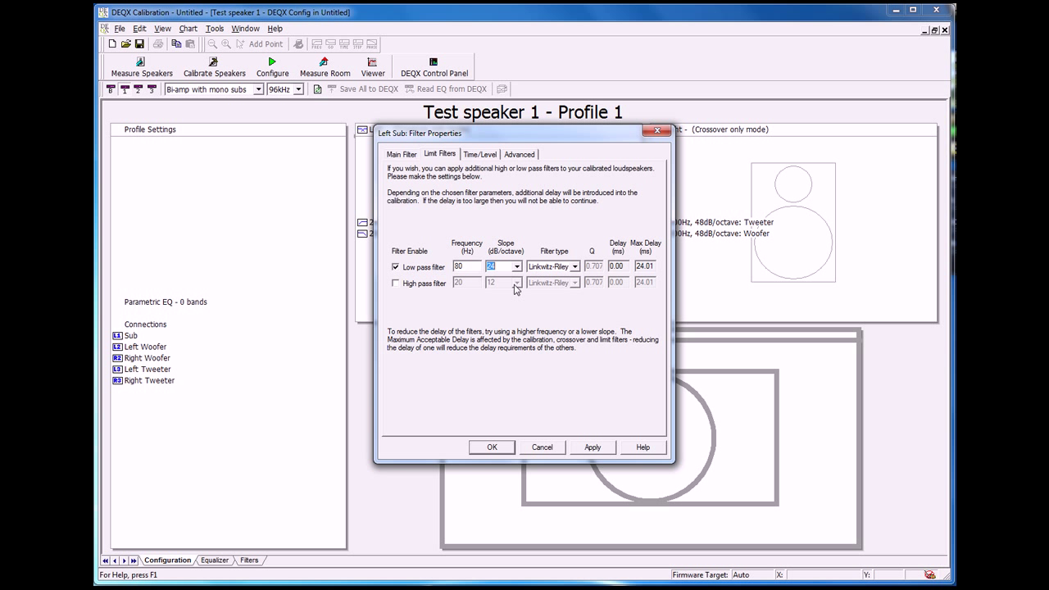
{"action": "left_click", "coordinate": [492, 447]}
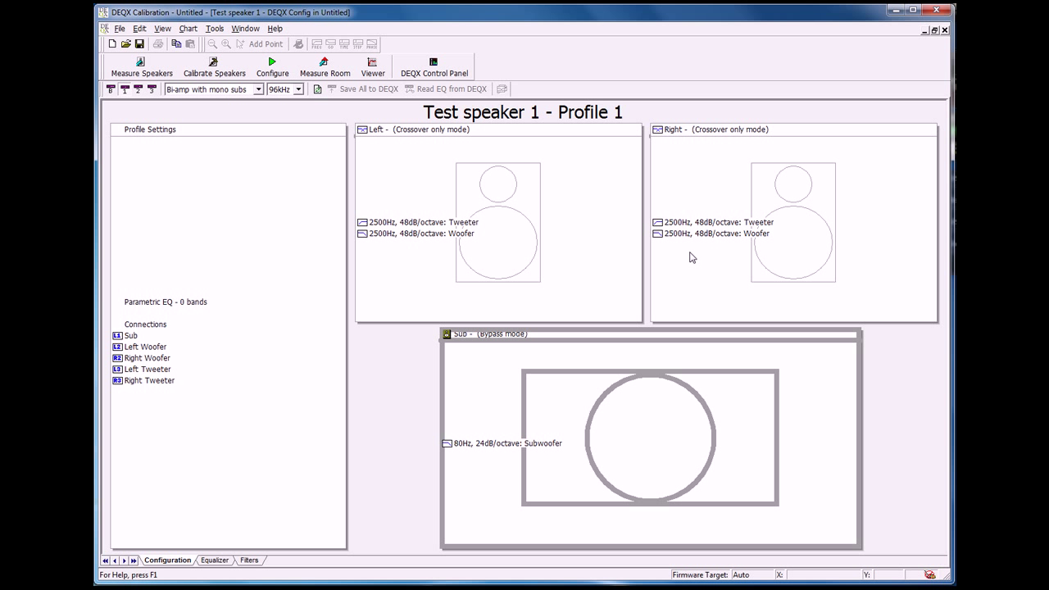
Step: Enable an 80 Hz high-pass limit filter on the Left speaker
{"action": "double_click", "coordinate": [426, 269]}
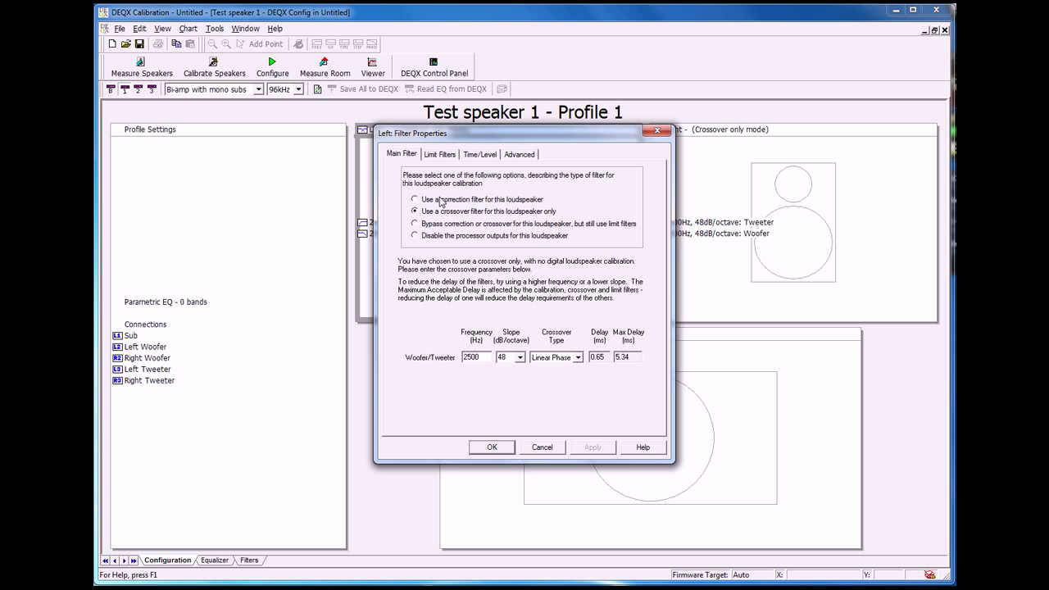
{"action": "left_click", "coordinate": [442, 156]}
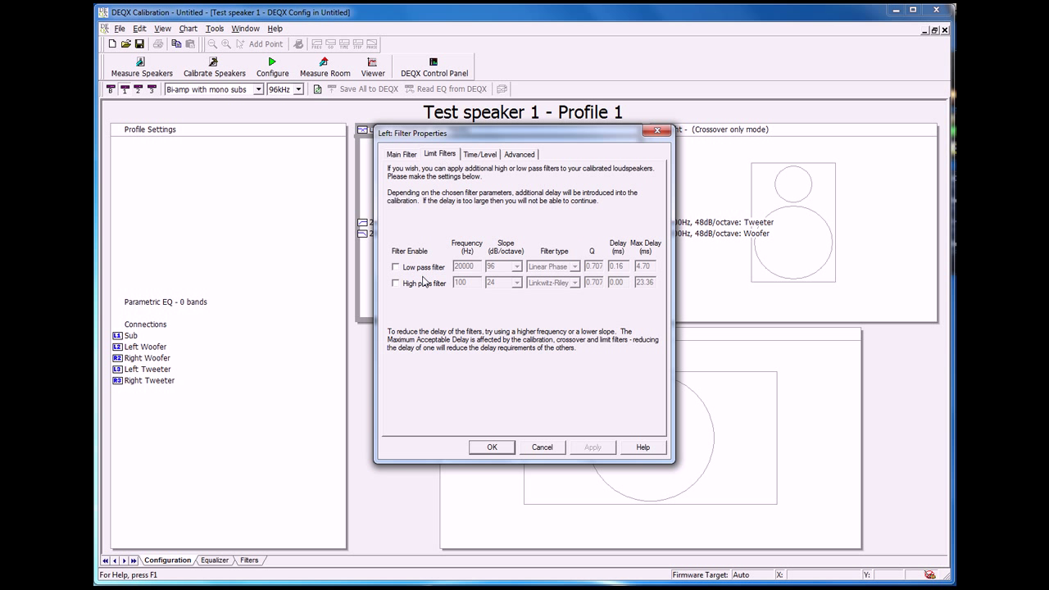
{"action": "left_click", "coordinate": [425, 286]}
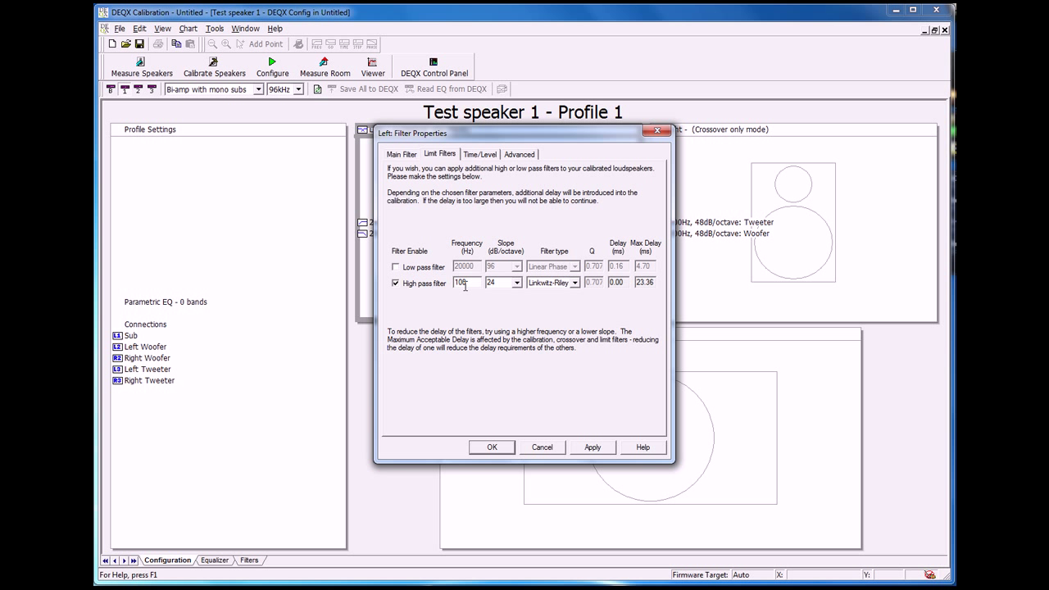
{"action": "type", "text": "80"}
{"action": "left_click", "coordinate": [496, 447]}
{"action": "left_click", "coordinate": [689, 301]}
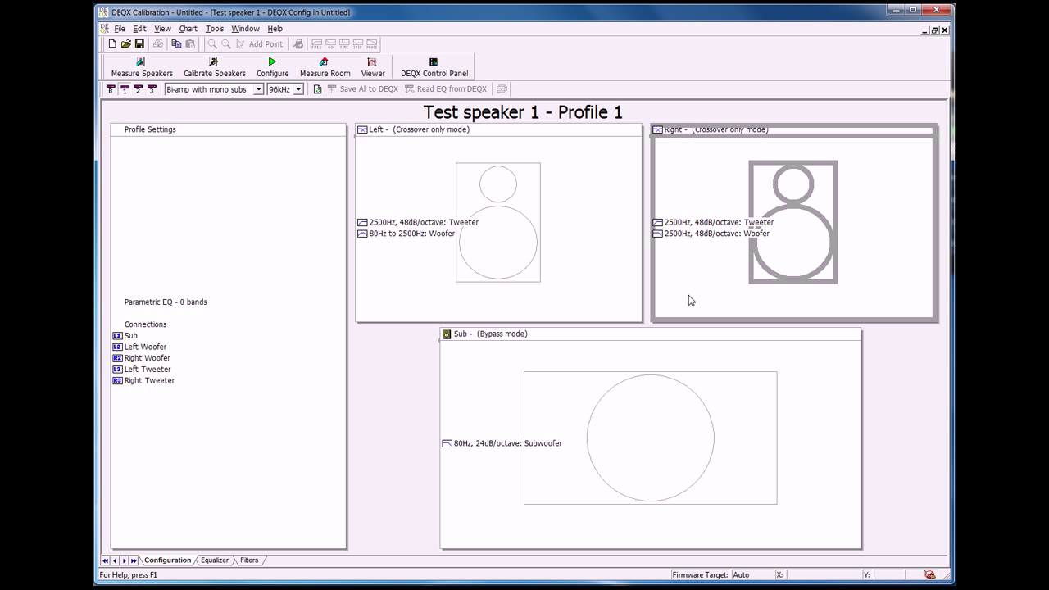
Step: Enable an 80 Hz high-pass limit filter on the Right speaker, matching the Left
{"action": "double_click", "coordinate": [689, 301]}
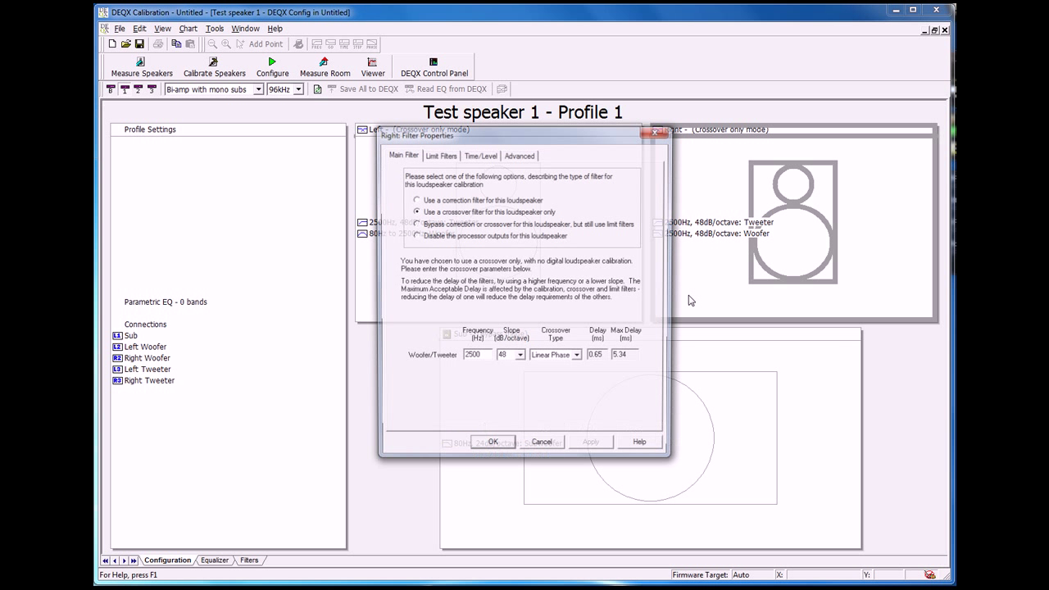
{"action": "left_click", "coordinate": [447, 156]}
{"action": "left_click", "coordinate": [436, 284]}
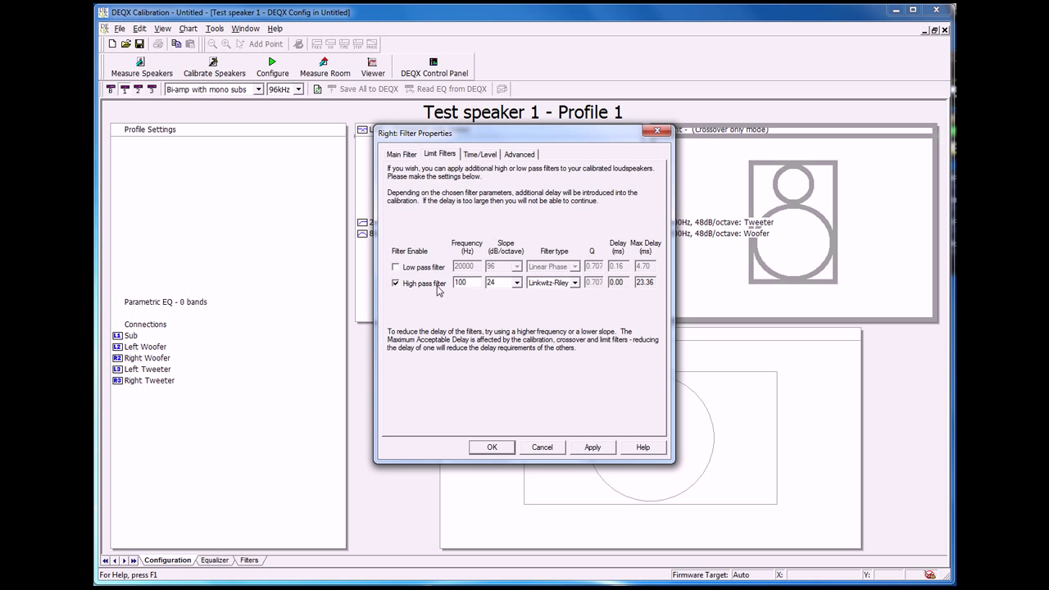
{"action": "key", "text": "Tab"}
{"action": "type", "text": "80"}
{"action": "left_click", "coordinate": [494, 447]}
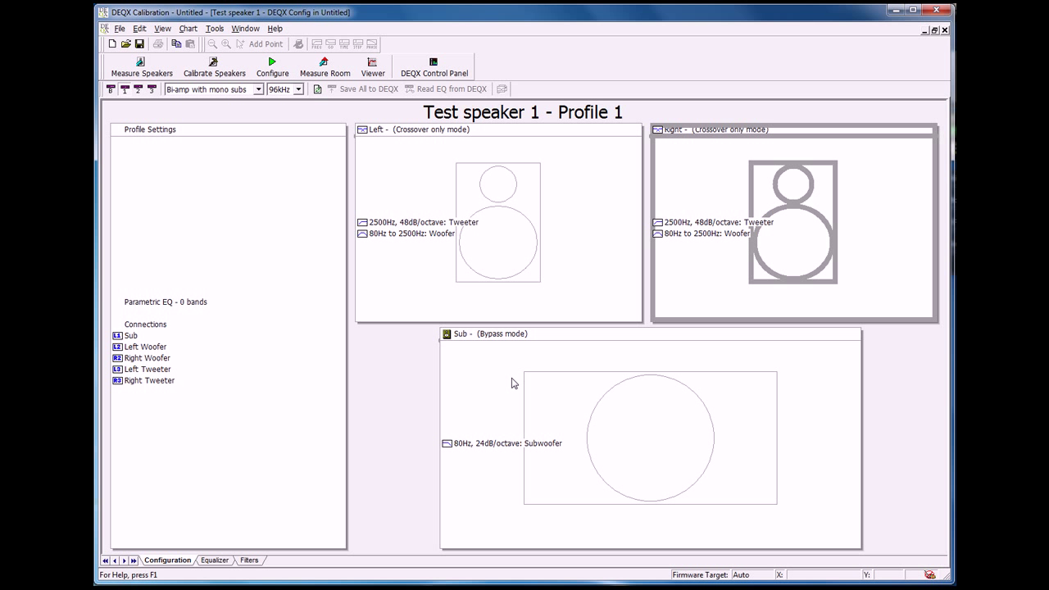
Step: Enter a 5 ms Delay/Offset on the Left speaker's Time/Level settings
{"action": "double_click", "coordinate": [430, 291]}
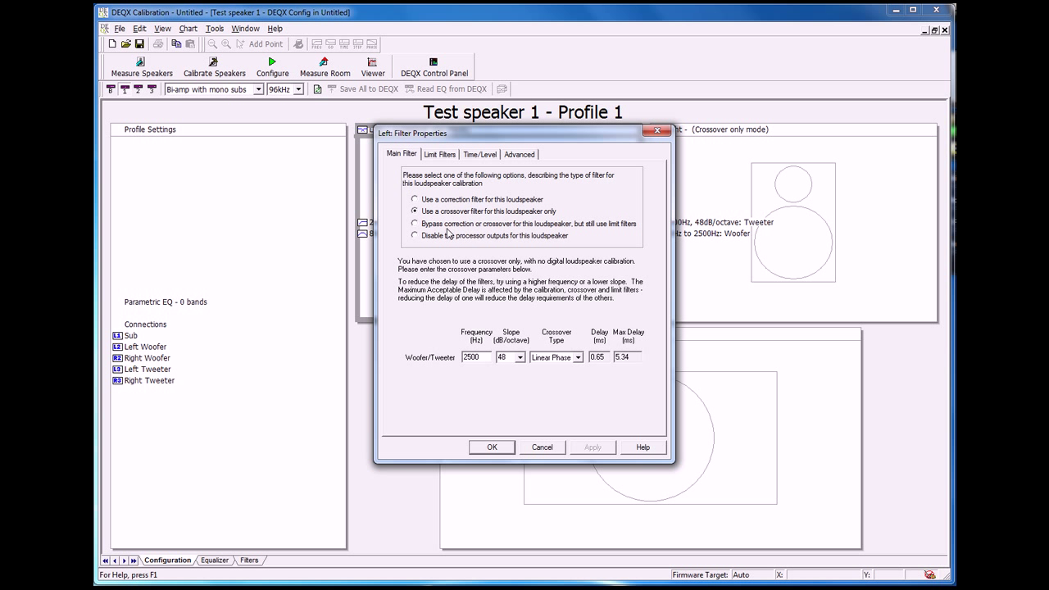
{"action": "left_click_drag", "start_coordinate": [452, 145], "coordinate": [203, 220]}
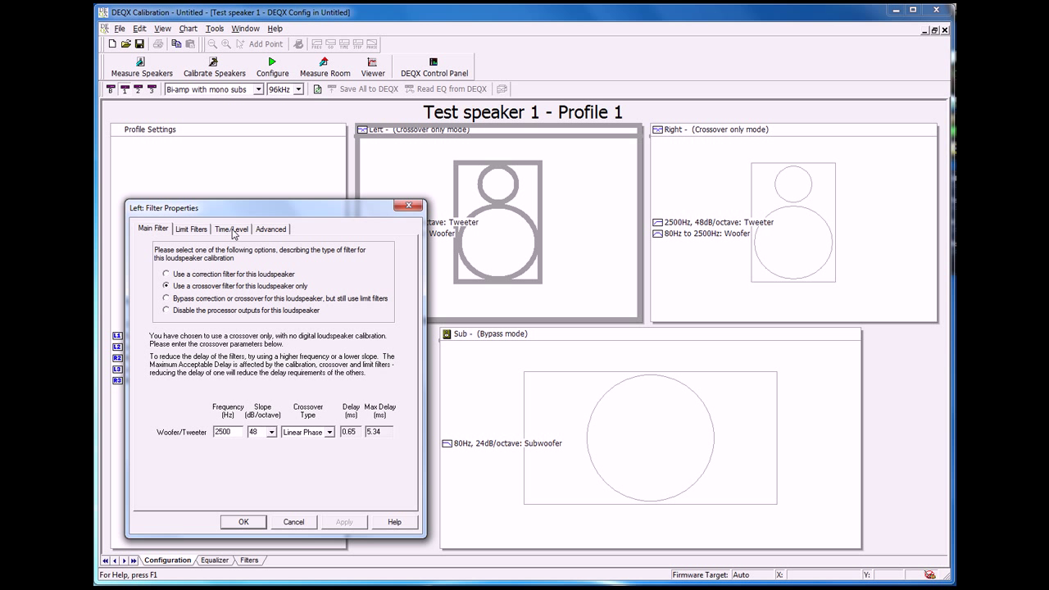
{"action": "left_click", "coordinate": [232, 231]}
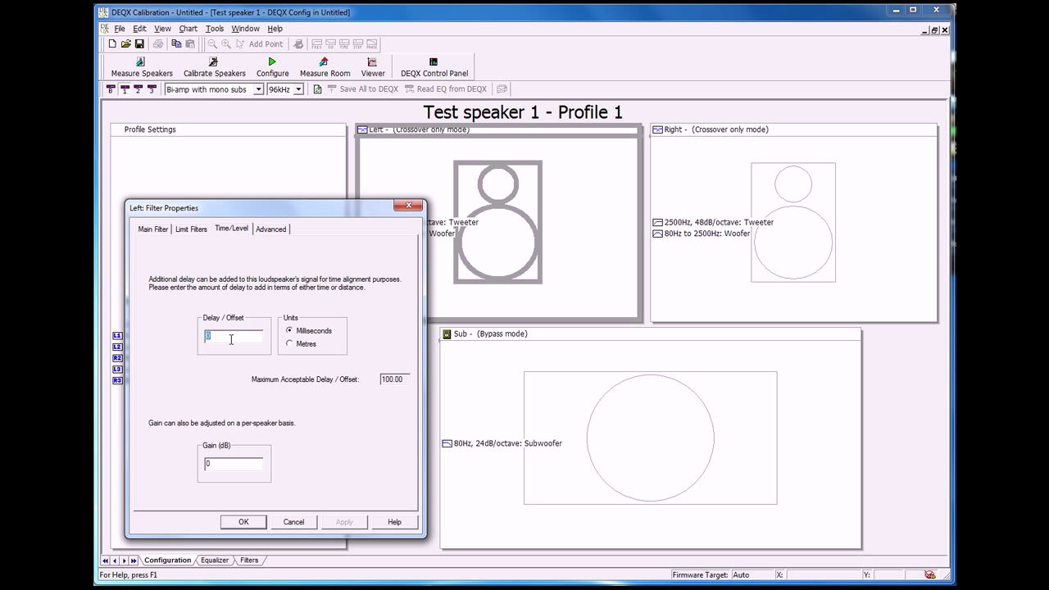
{"action": "type", "text": "5"}
{"action": "left_click", "coordinate": [258, 529]}
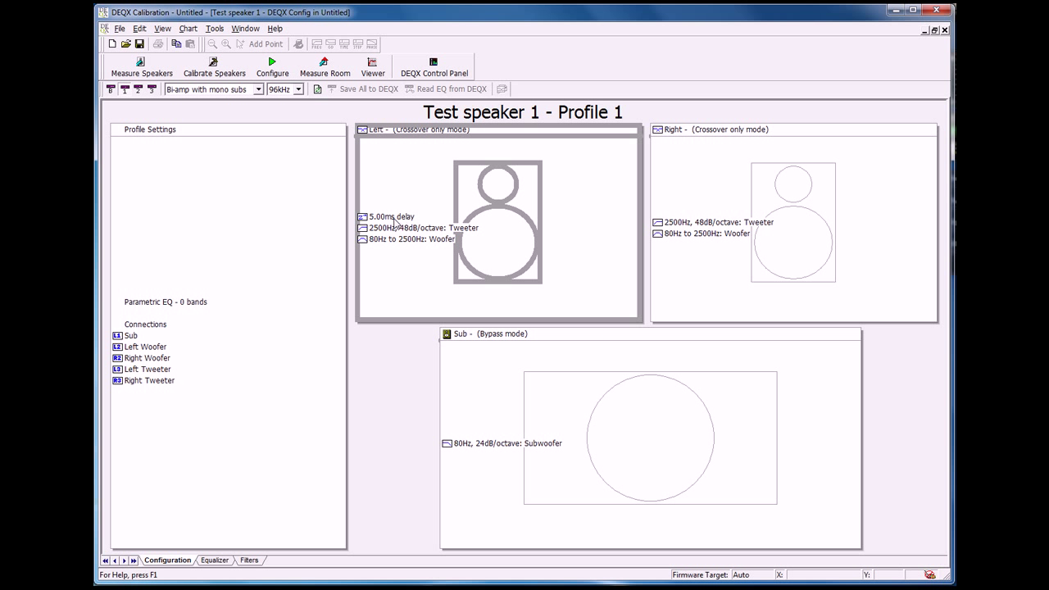
Step: Enter a 5 ms Delay/Offset on the Right speaker's Time/Level settings
{"action": "double_click", "coordinate": [700, 253]}
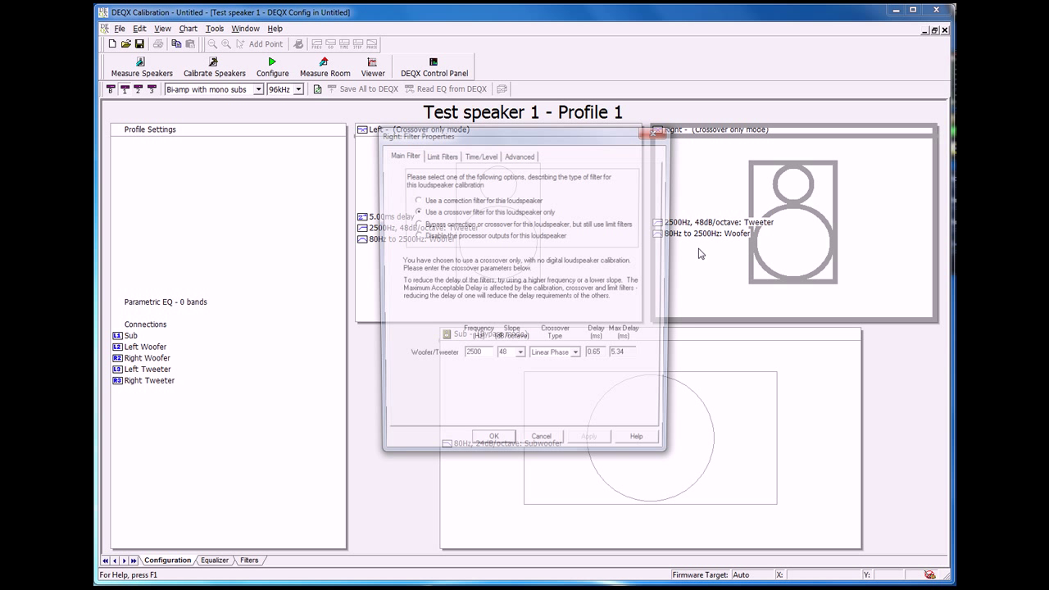
{"action": "left_click", "coordinate": [479, 155]}
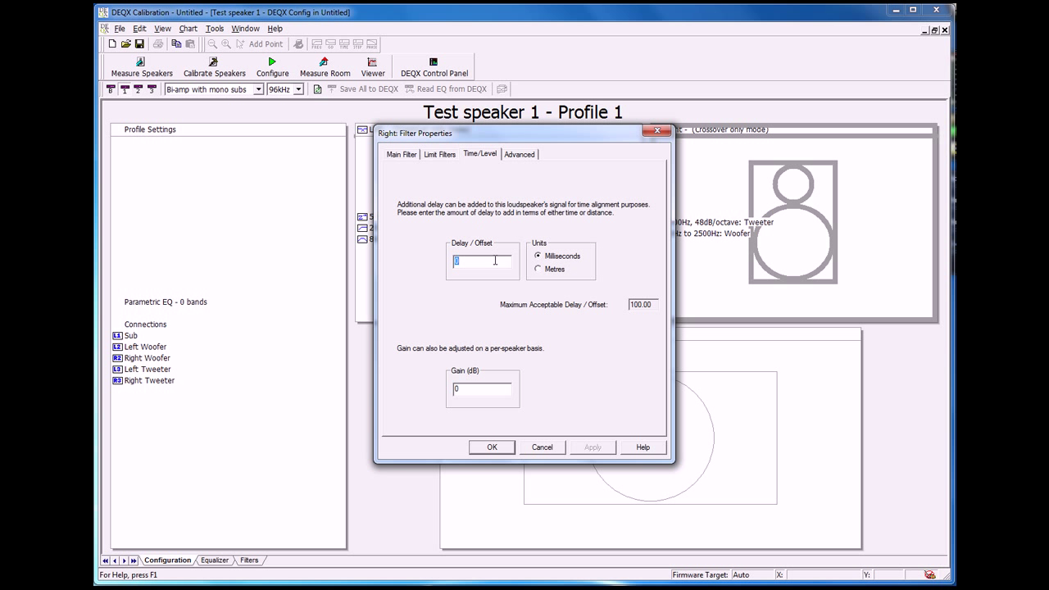
{"action": "type", "text": "5"}
{"action": "left_click", "coordinate": [492, 447]}
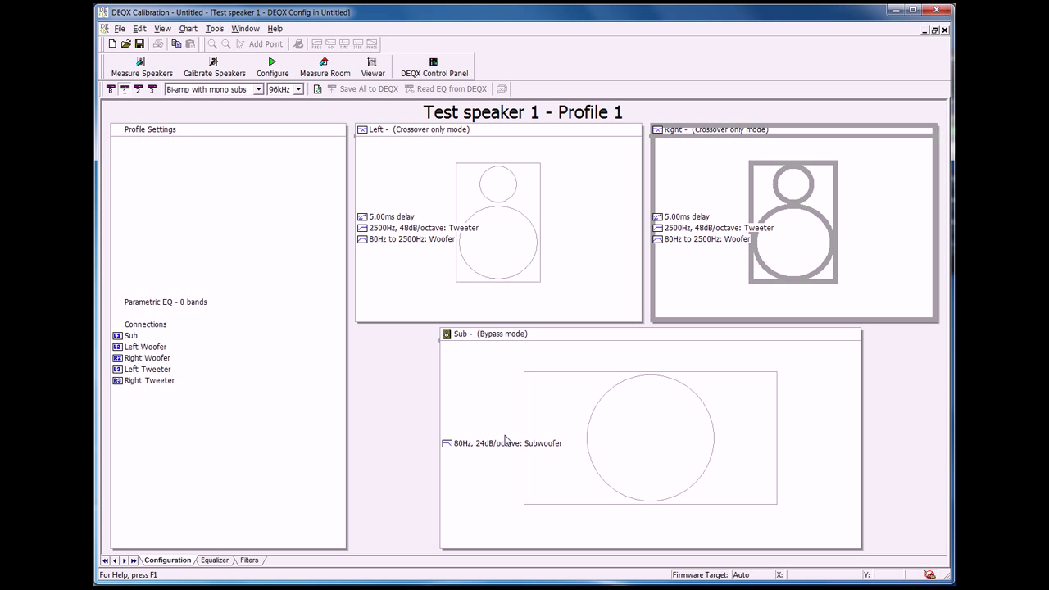
Step: Set the Sub's Time/Level gain to -10 dB and apply it
{"action": "double_click", "coordinate": [502, 389]}
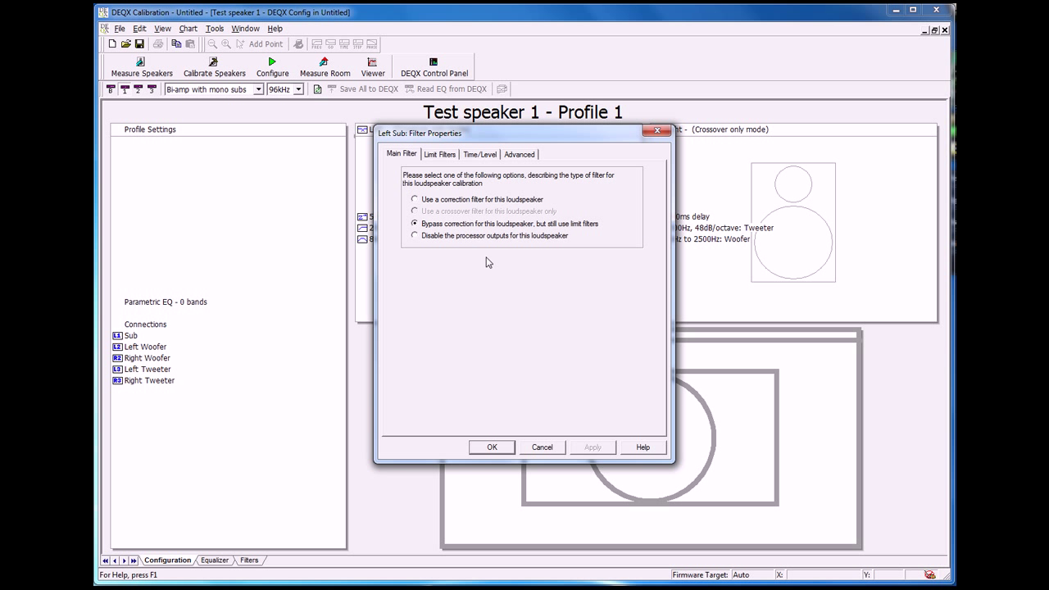
{"action": "left_click", "coordinate": [481, 163]}
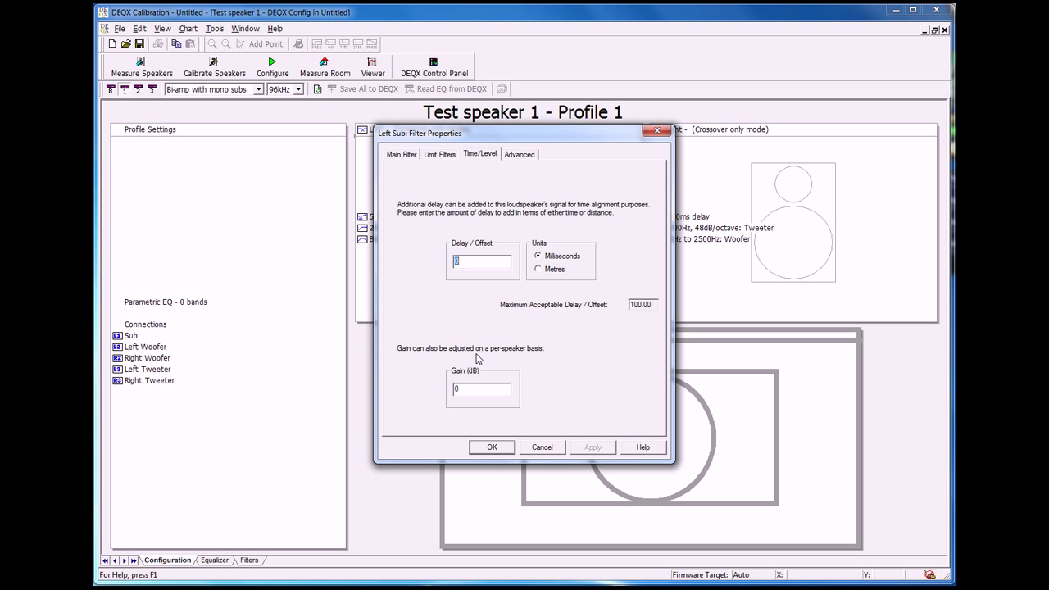
{"action": "left_click_drag", "start_coordinate": [460, 392], "coordinate": [444, 398]}
{"action": "type", "text": "-10"}
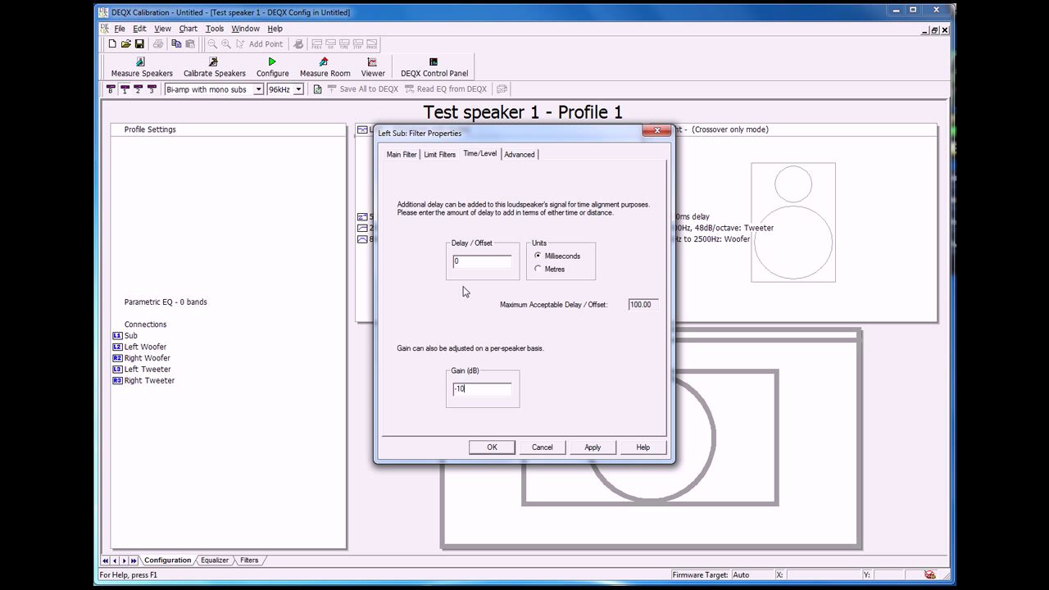
{"action": "left_click", "coordinate": [522, 157]}
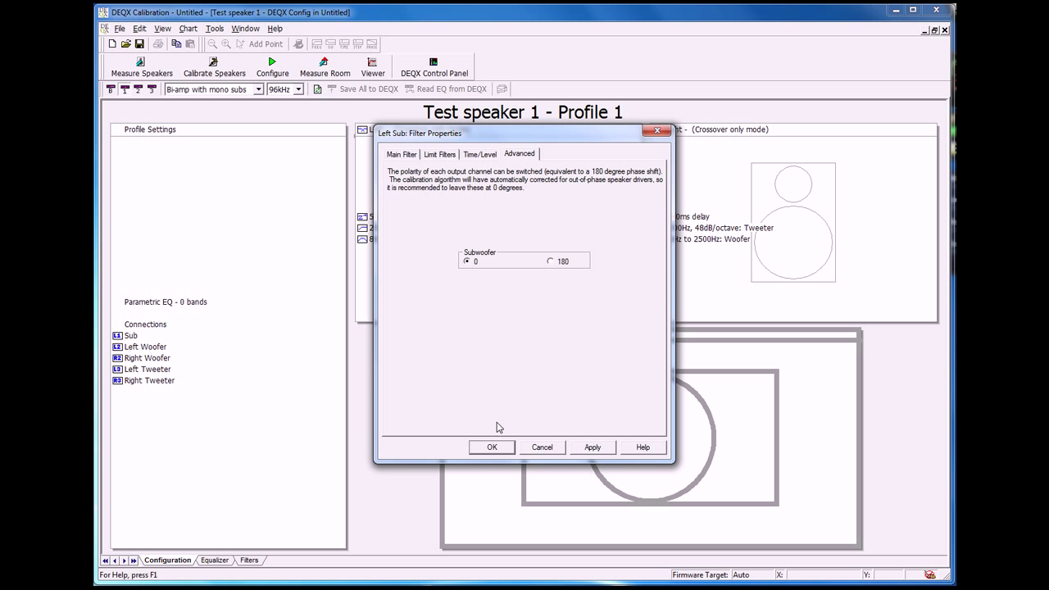
{"action": "left_click", "coordinate": [509, 447]}
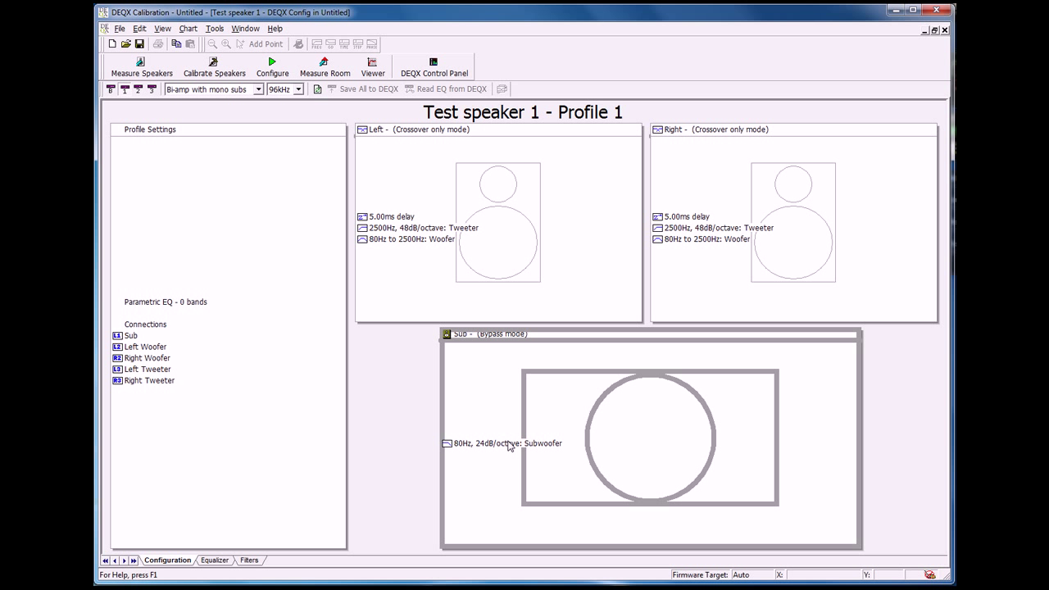